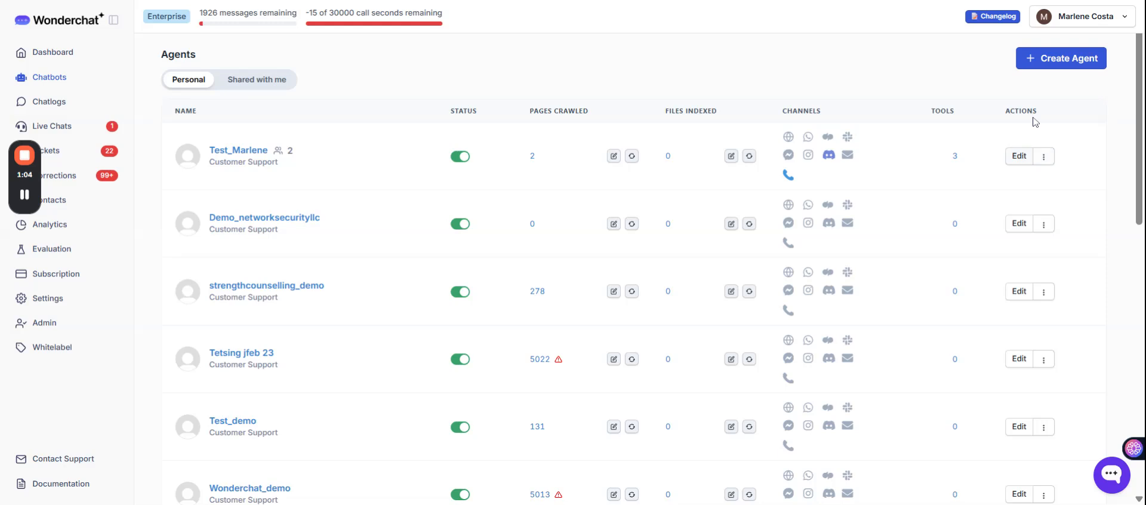
Open the workflows of the first personal agent in the list for editing and add a new workflow
left_click(1018, 156)
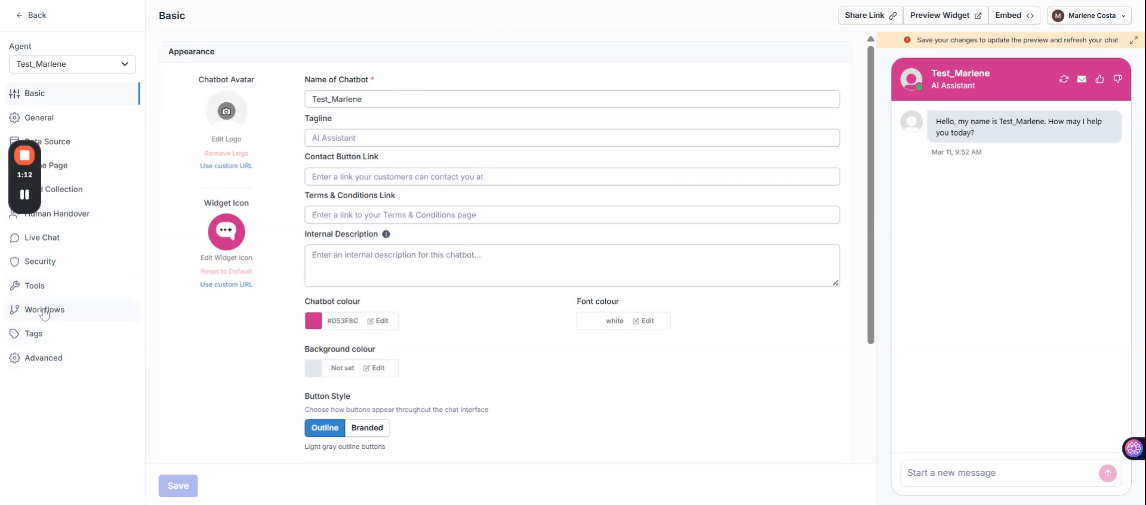
left_click(71, 318)
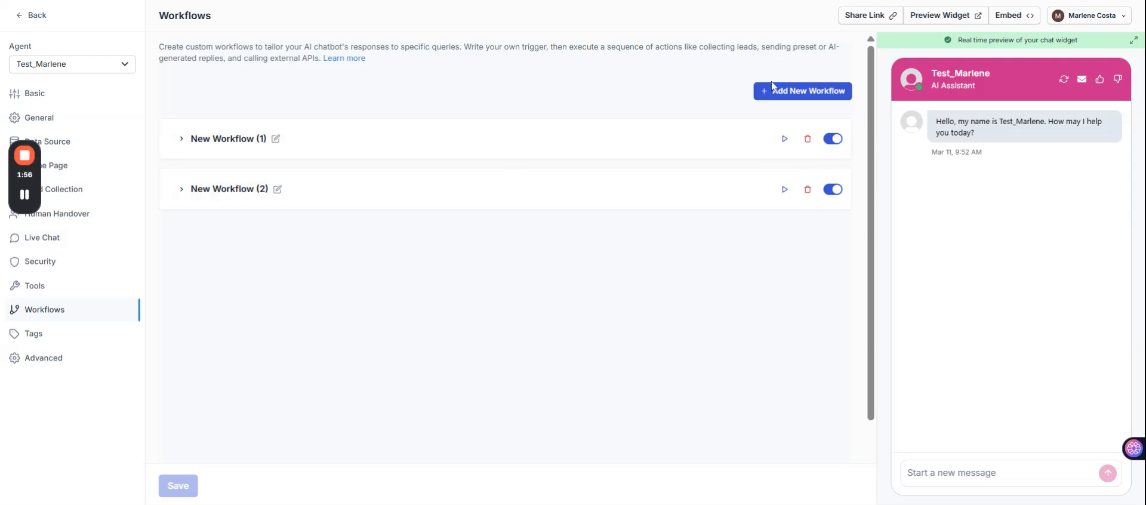
left_click(815, 95)
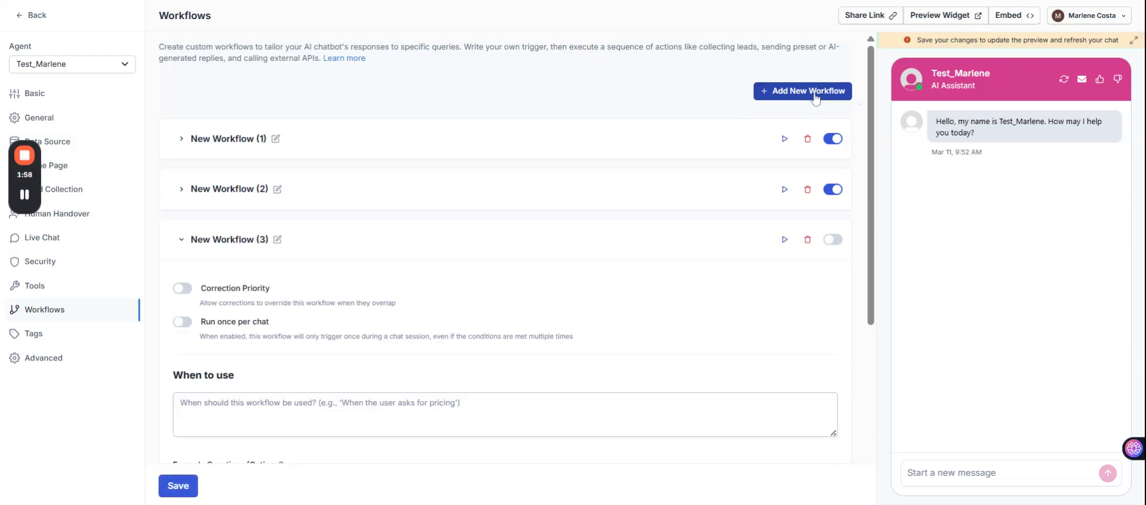
Set the new workflow's usage condition to "When client ask to return item"
left_click_drag(870, 192, 836, 334)
left_click(292, 179)
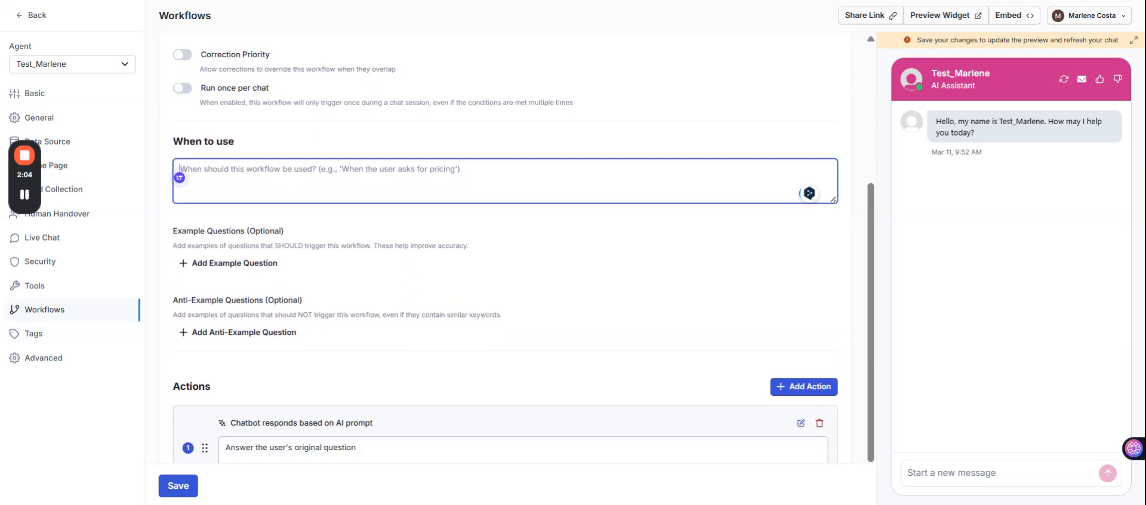
type("When client")
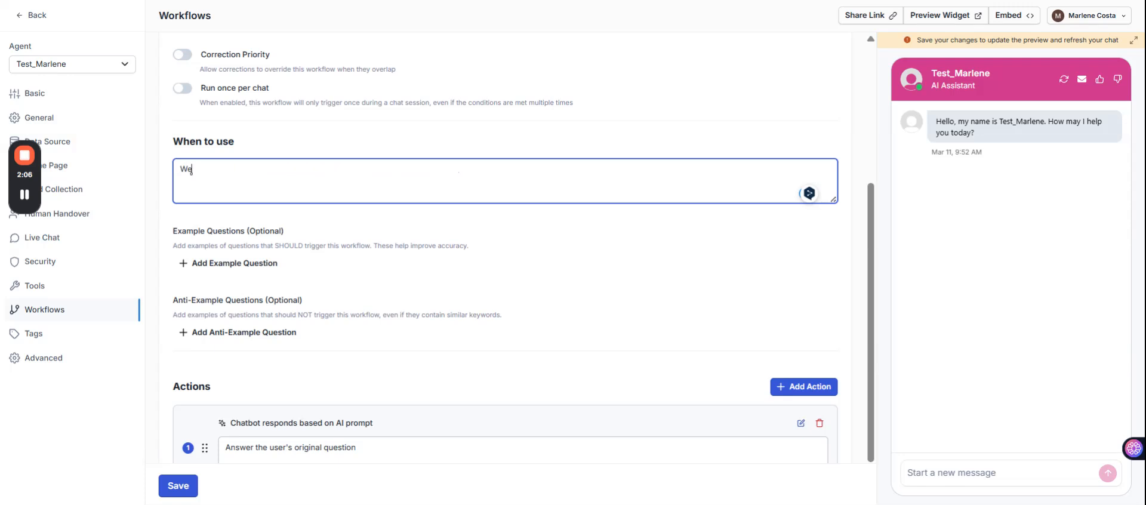
type(" ask to t")
type("eturn item")
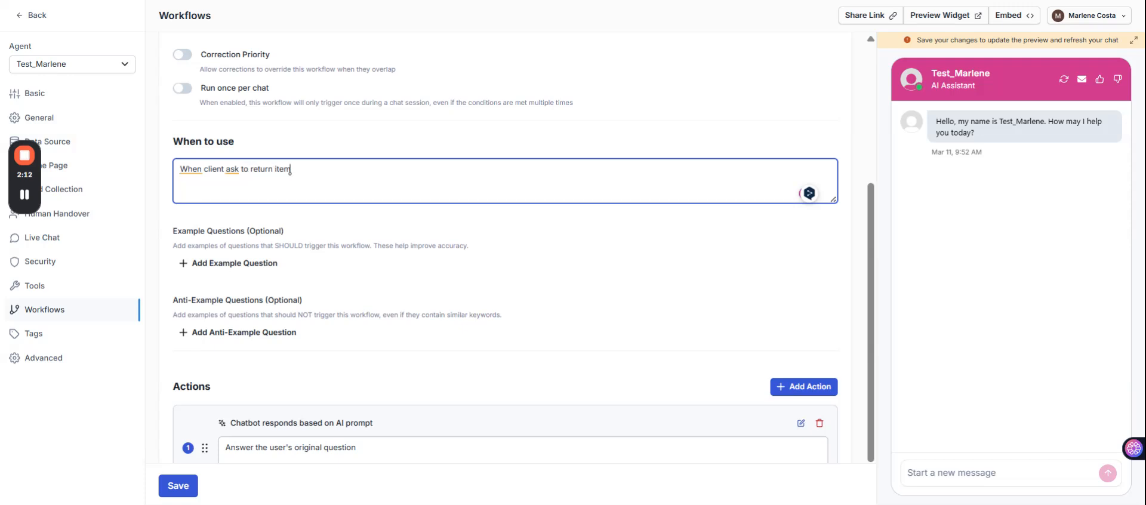
Add the example question "Can I return?" to the new workflow
left_click(222, 265)
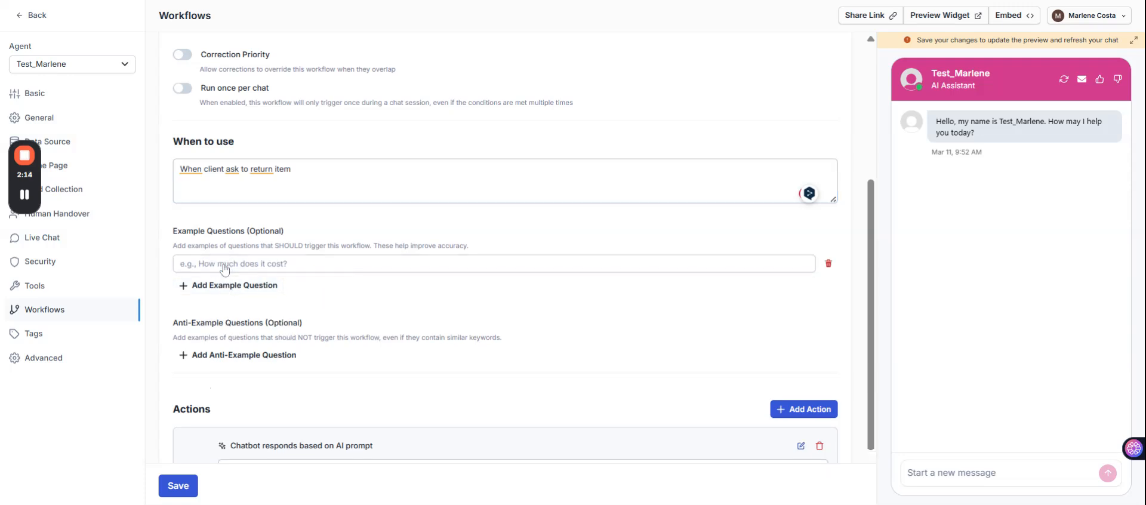
left_click(224, 265)
type("Can I return?")
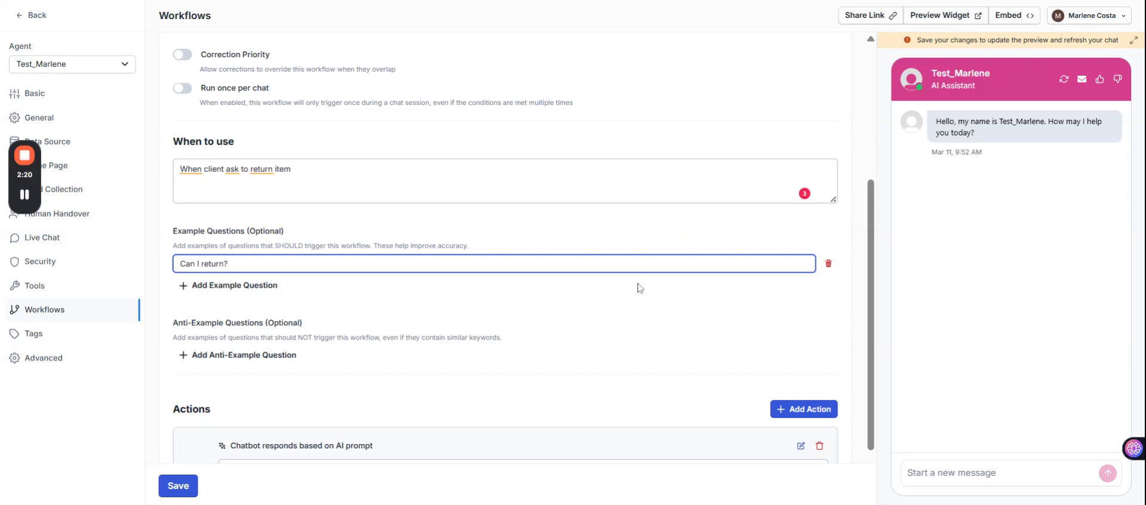
Replace the workflow's default AI prompt action with a Collect Email action followed by an Order number action
left_click_drag(872, 236, 869, 358)
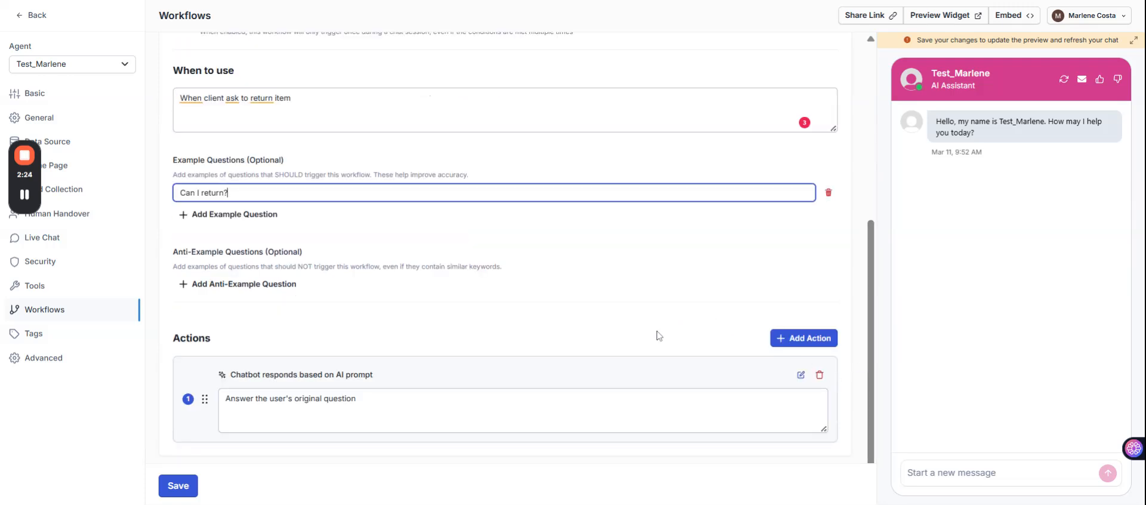
left_click(820, 376)
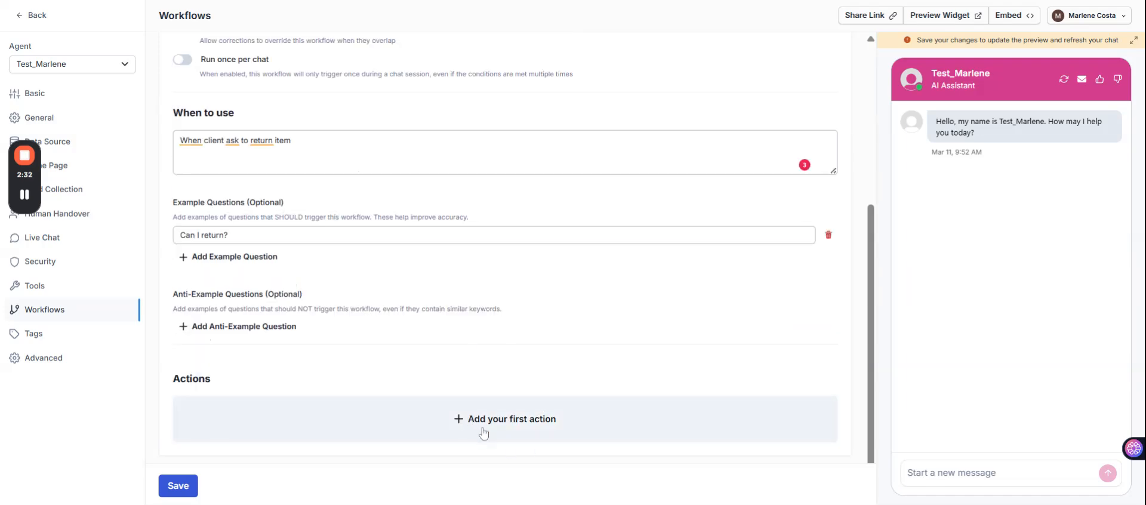
left_click(507, 428)
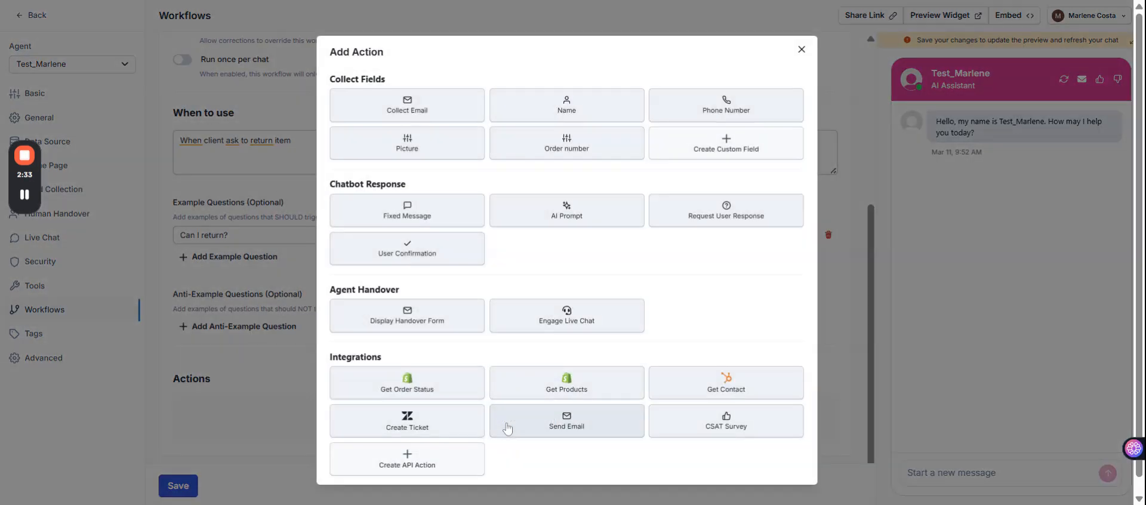
left_click(409, 104)
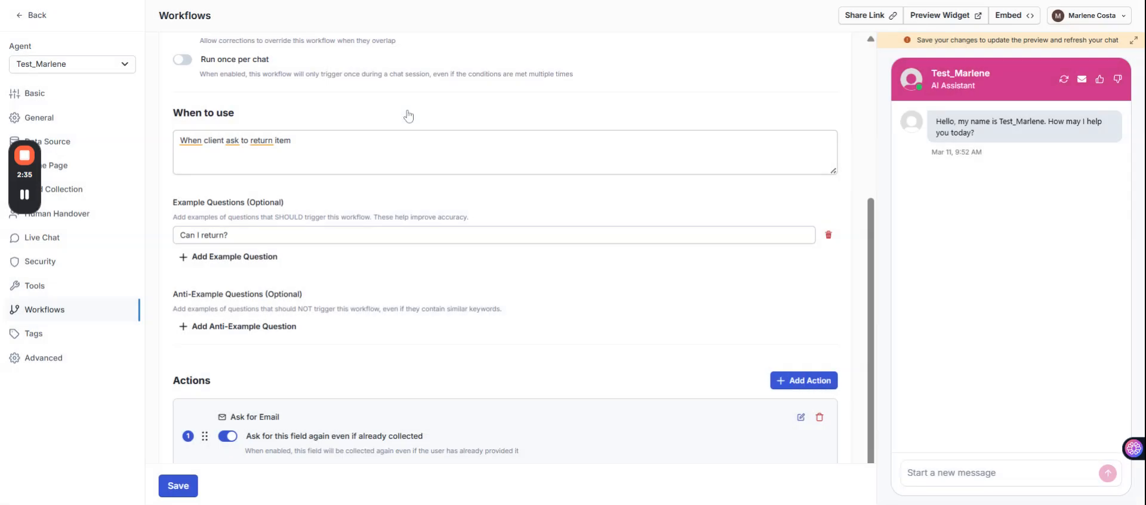
left_click(794, 382)
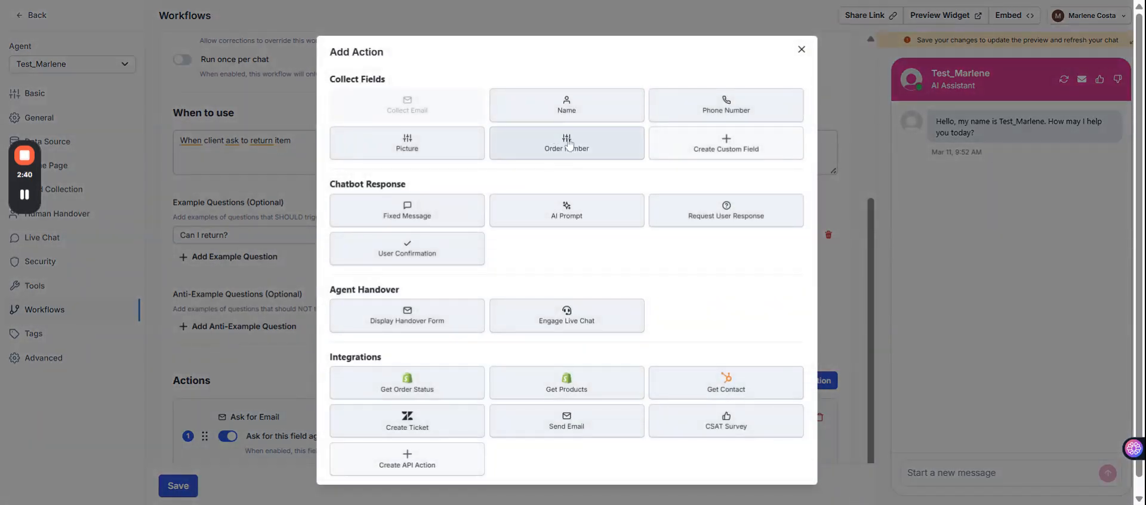
left_click(557, 150)
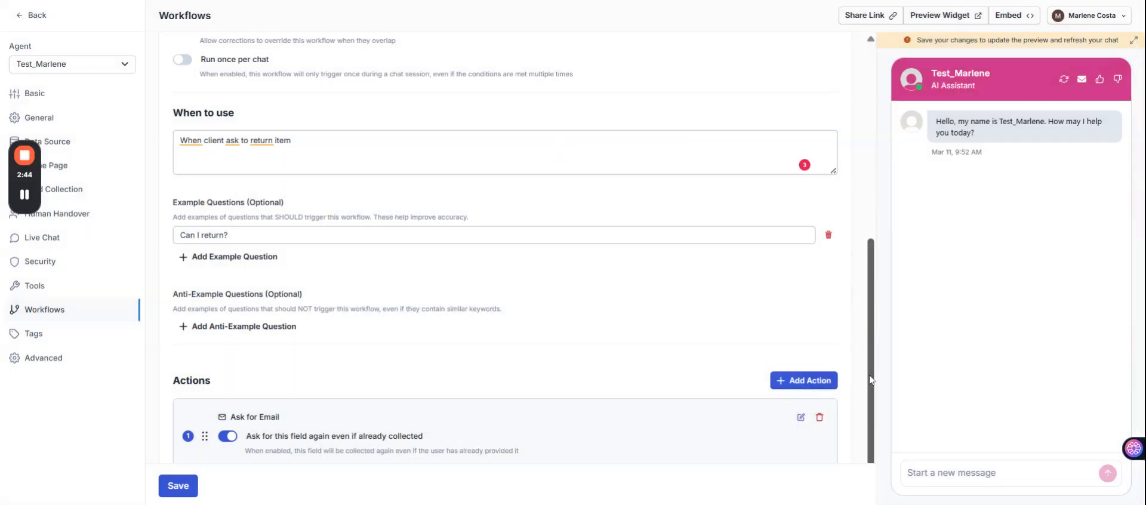
Add a Request User Response action with the fixed question "Is the item unopen?"
scroll(871, 380, "down", 2)
left_click(812, 252)
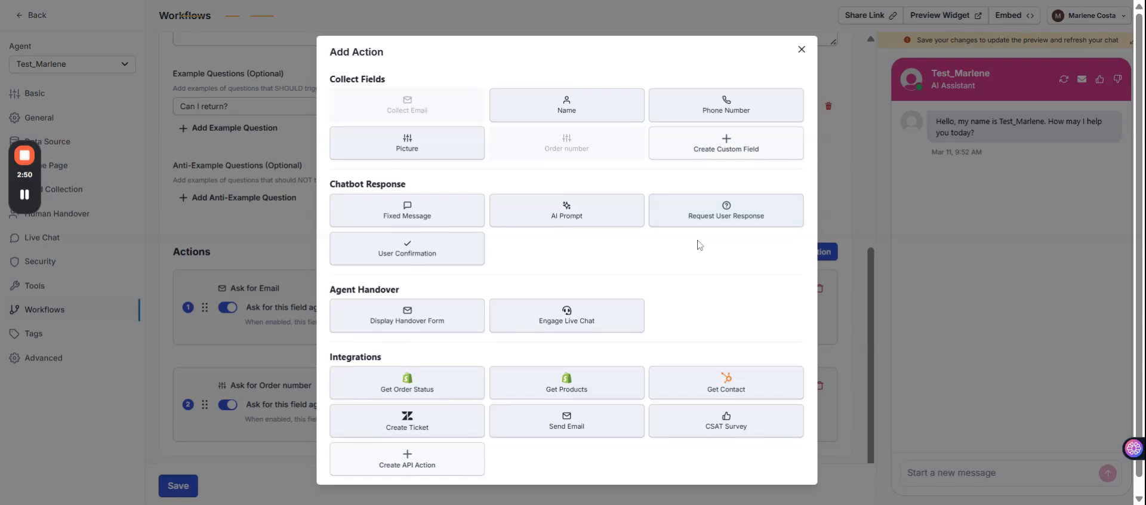
left_click(690, 225)
left_click_drag(871, 260, 871, 398)
left_click(226, 399)
type("Is the ietm")
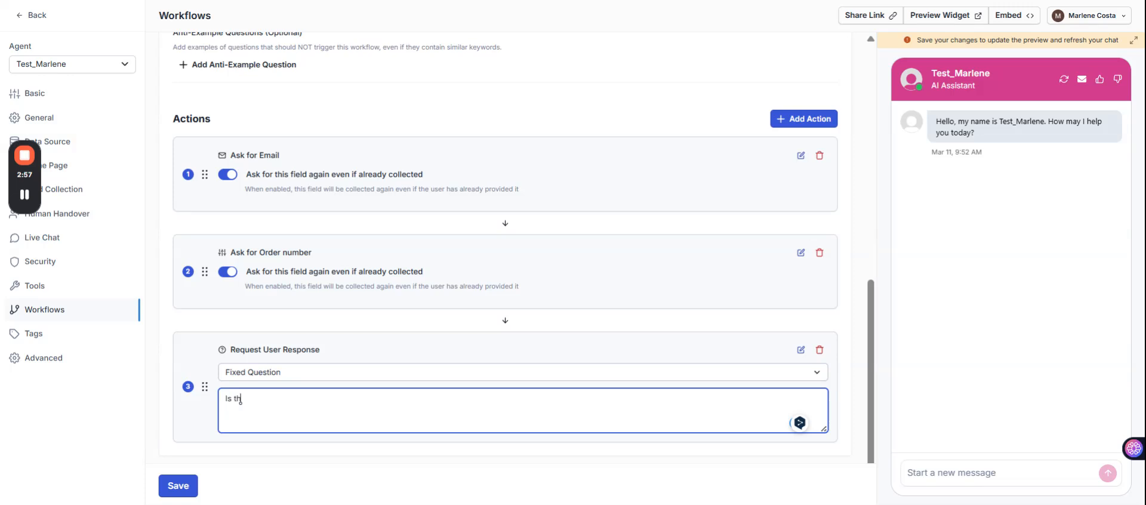
key("BackSpace")
key("BackSpace")
key("BackSpace")
type("tem ur")
type("open?")
Add a Send Email action to the workflow and enter the customer service e-mail address as its recipient
left_click(783, 122)
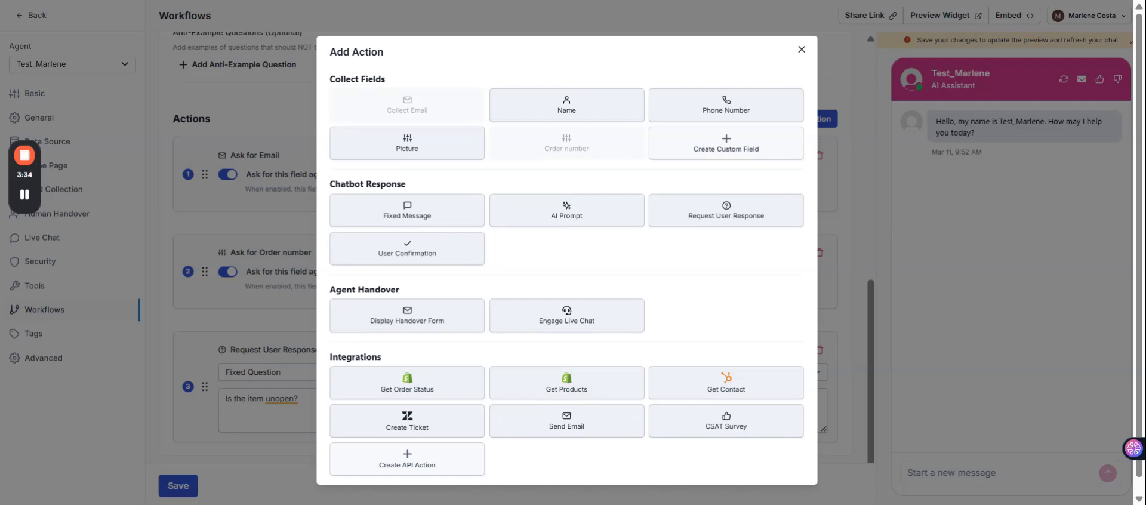
left_click(597, 431)
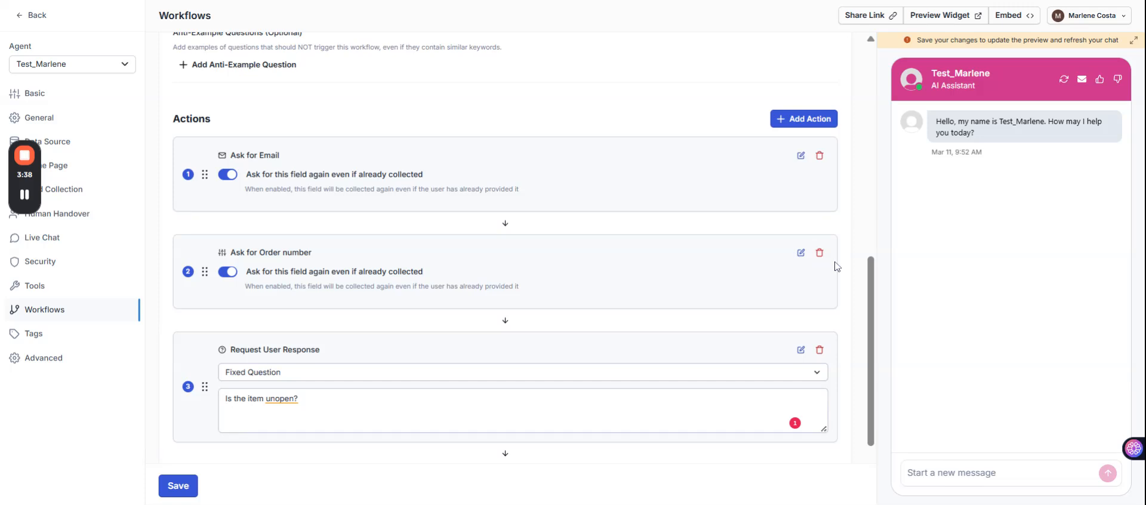
scroll(875, 282, "down", 2)
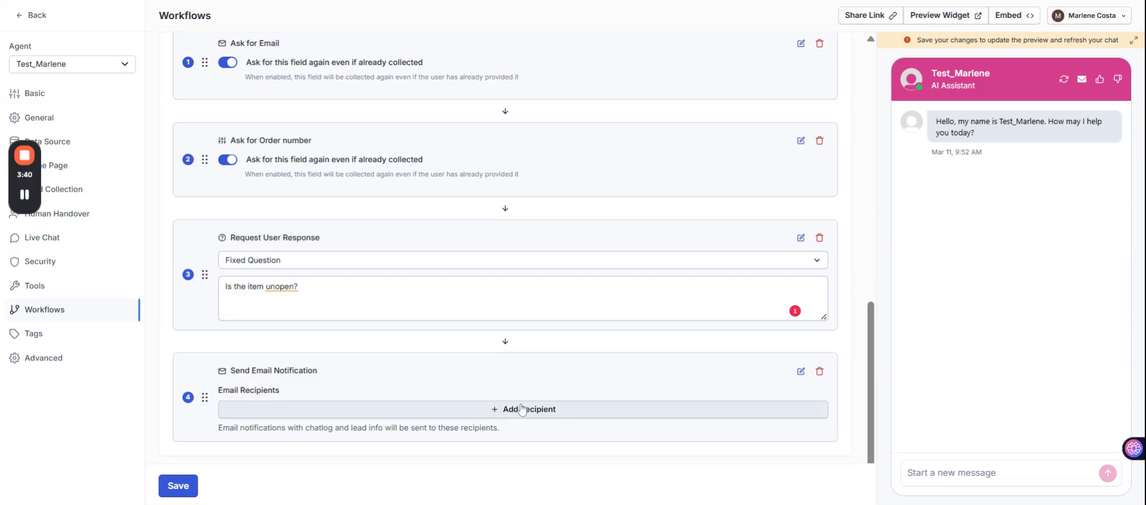
left_click(539, 410)
left_click(332, 410)
type("customer")
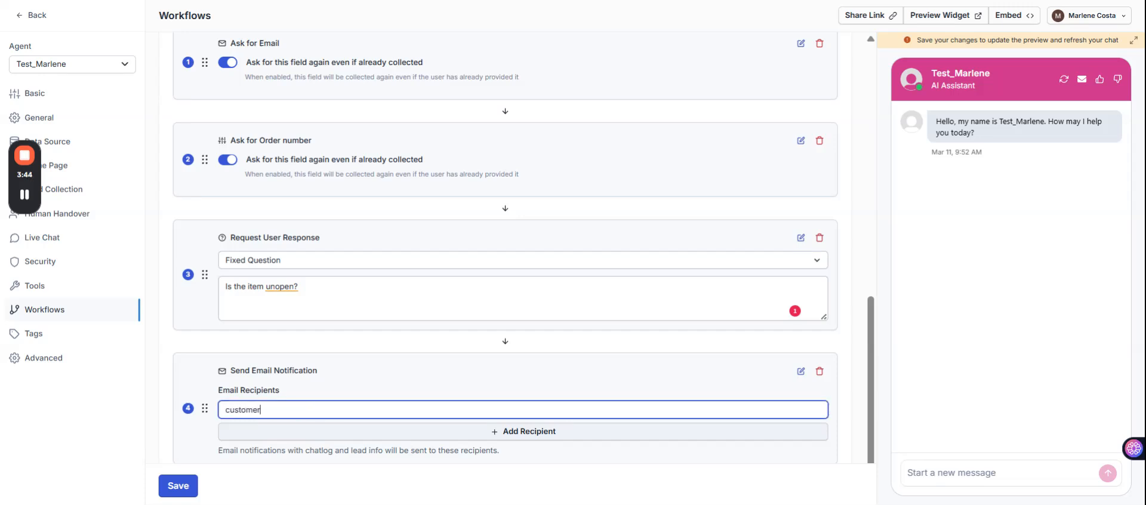
type("service@something.com")
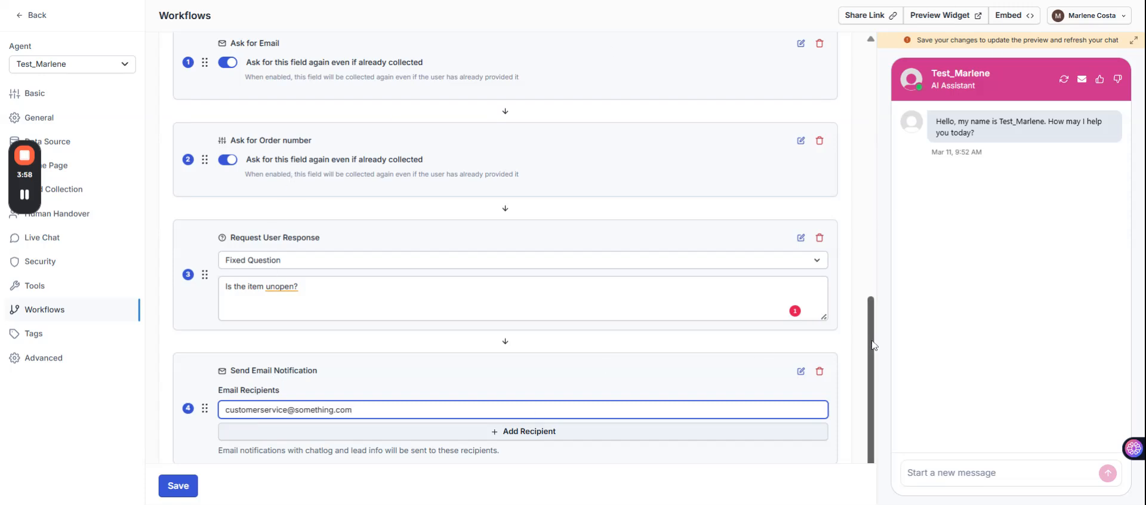
scroll(875, 346, "down", 1)
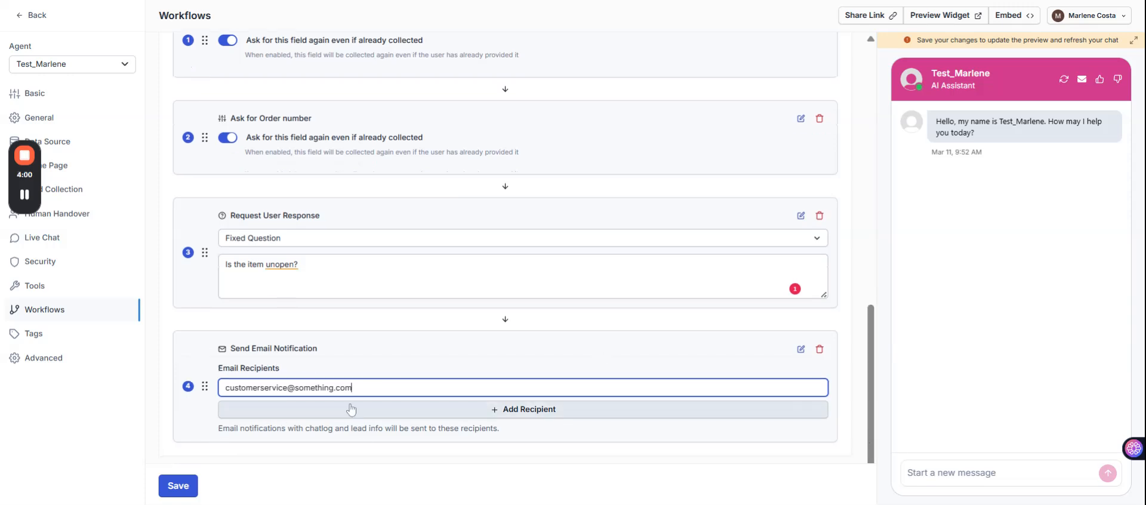
scroll(872, 313, "up", 1)
left_click_drag(872, 313, 860, 418)
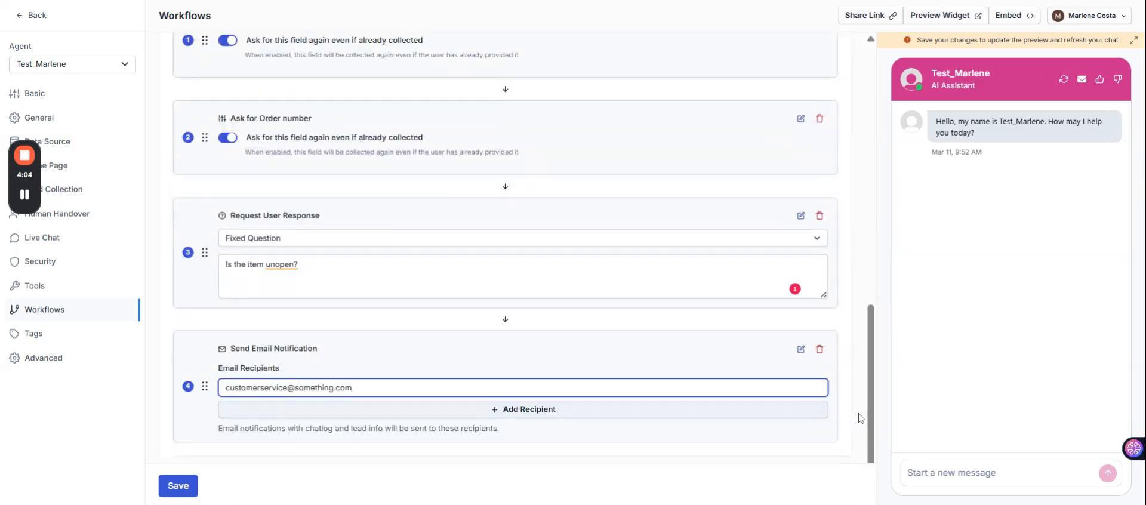